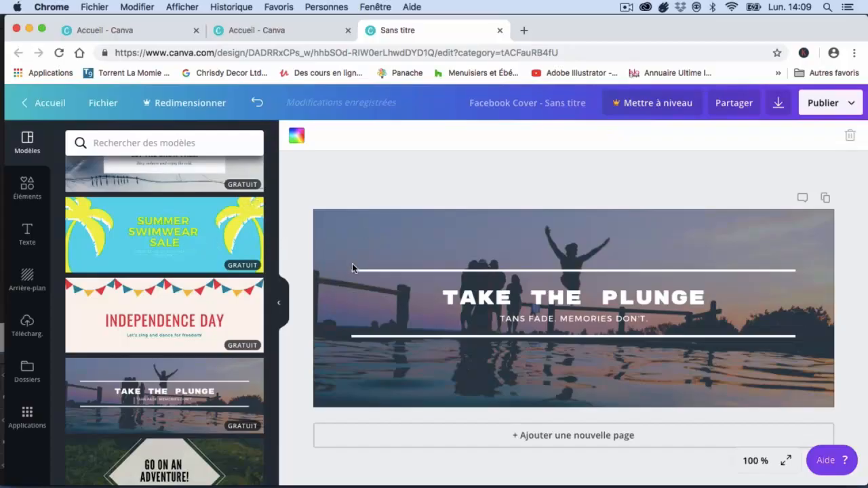
# Clear the cover page and apply the TAKE THE PLUNGE template to it again.
pyautogui.click(427, 264)
pyautogui.press('BackSpace')
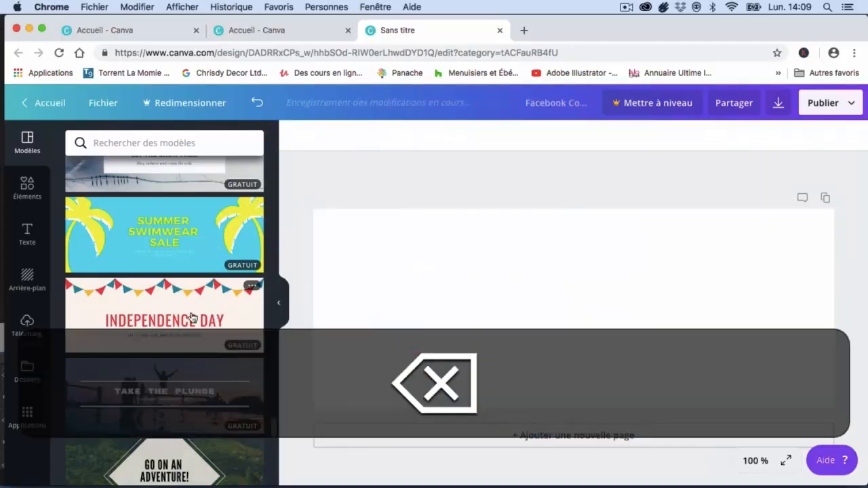
pyautogui.scroll(-2, 193, 320)
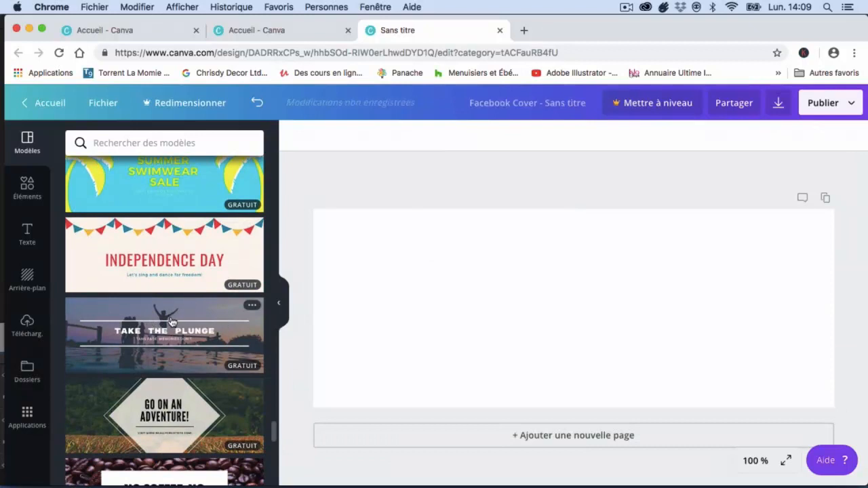
pyautogui.moveTo(193, 320); pyautogui.dragTo(523, 310)
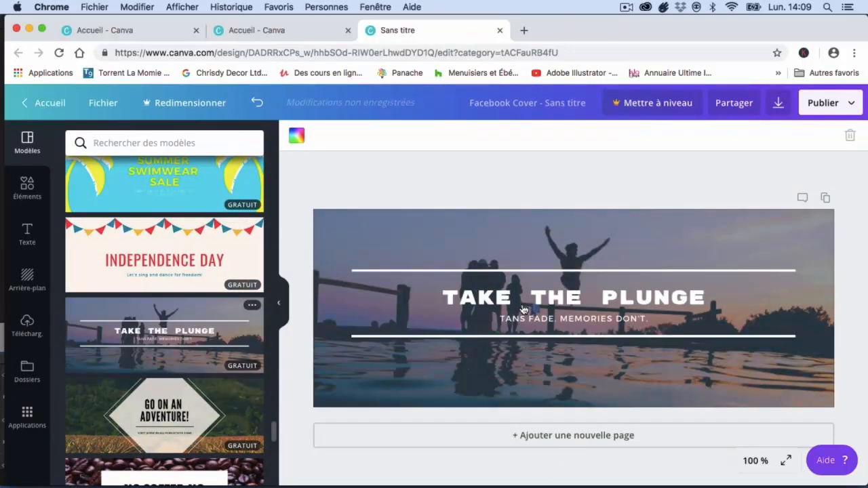
pyautogui.scroll(10, 160, 294)
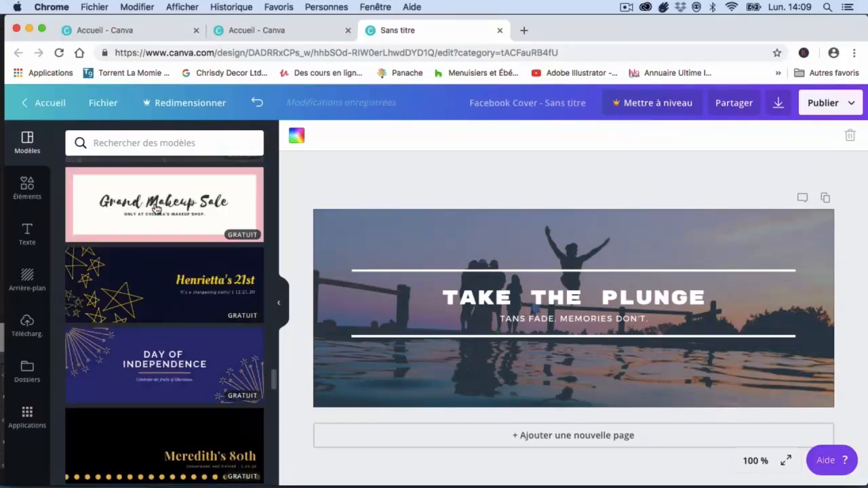
pyautogui.scroll(5, 155, 208)
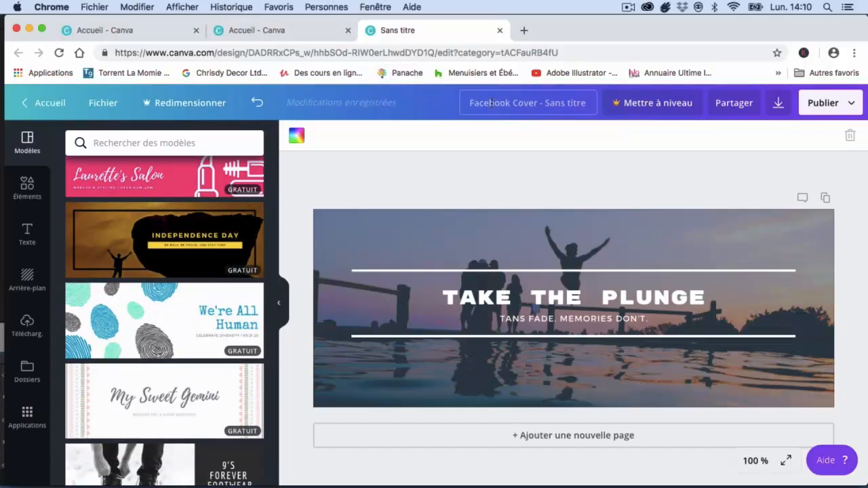
# Try to move the background photo as a whole and undo the move.
pyautogui.click(467, 242)
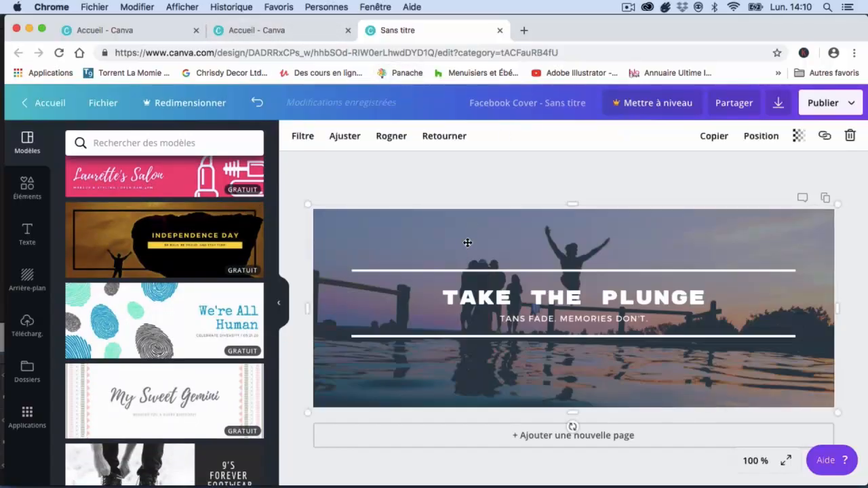
pyautogui.moveTo(467, 242); pyautogui.dragTo(554, 223)
pyautogui.press('super+z')
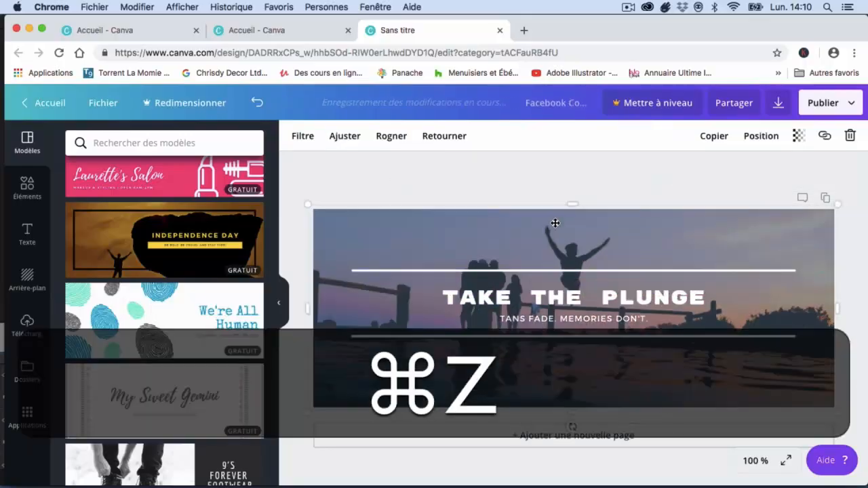
pyautogui.click(486, 299)
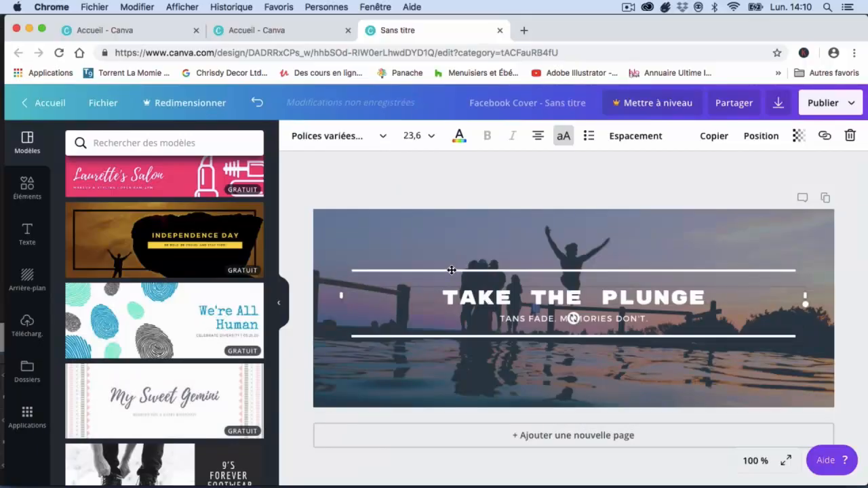
pyautogui.click(448, 243)
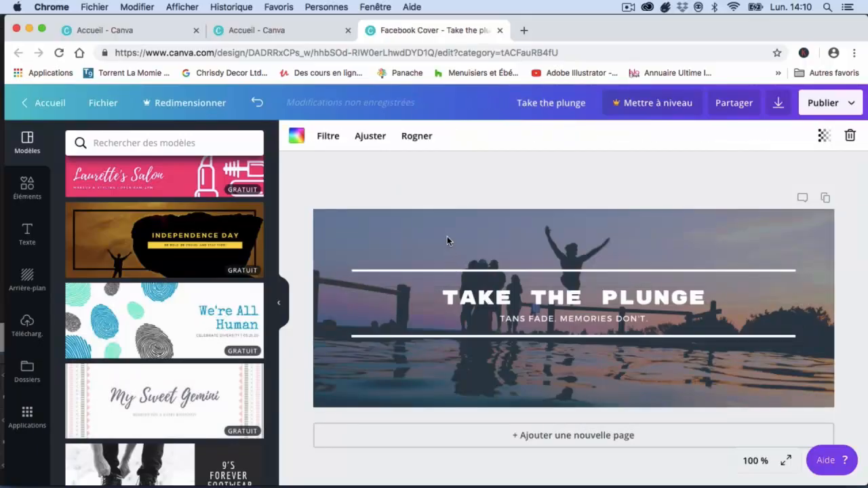
# Try to shift the background photo upward inside its crop frame and undo the shift.
pyautogui.doubleClick(419, 227)
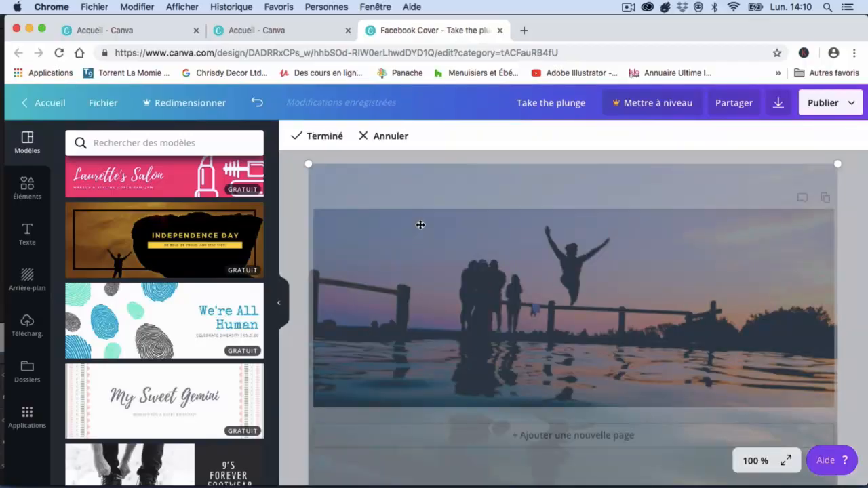
pyautogui.moveTo(411, 295); pyautogui.dragTo(411, 224)
pyautogui.press('super+z')
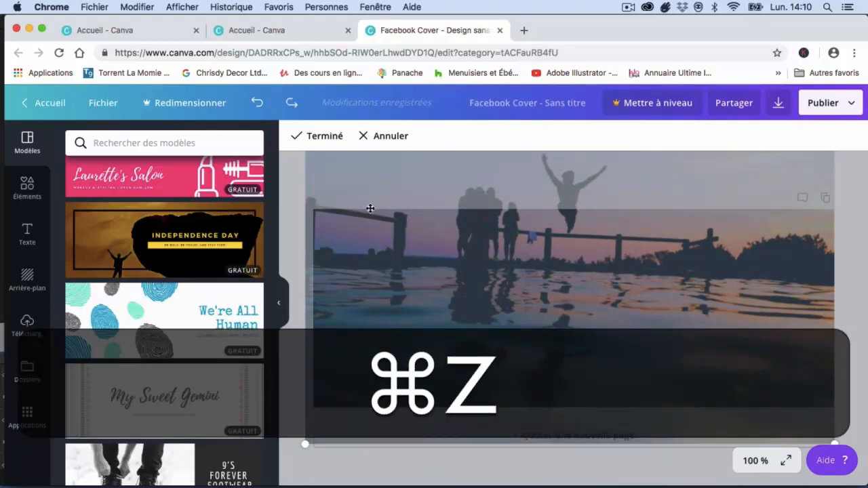
pyautogui.click(342, 141)
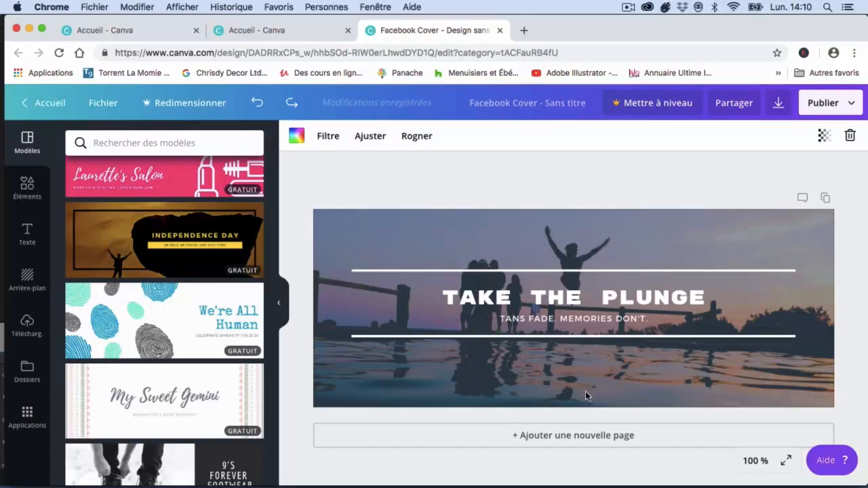
# Reposition the background photo in its crop frame so the water fills most of the cover, and apply the crop.
pyautogui.doubleClick(405, 232)
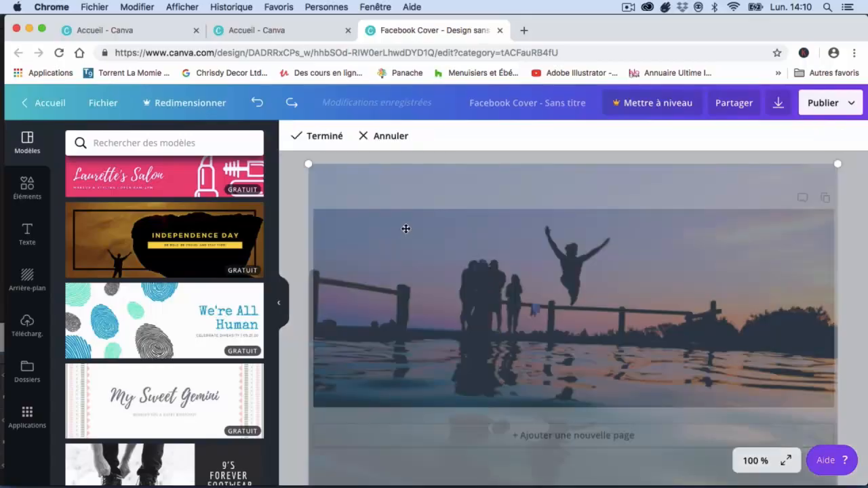
pyautogui.scroll(-2, 535, 258)
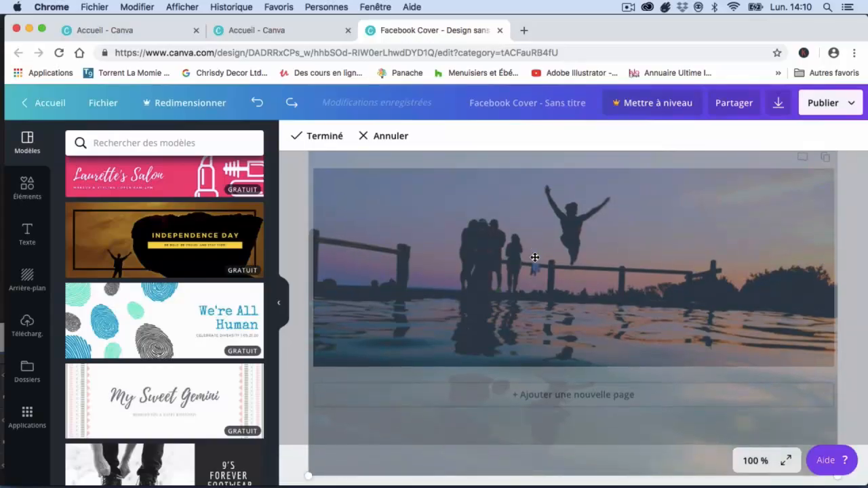
pyautogui.moveTo(372, 350); pyautogui.dragTo(372, 267)
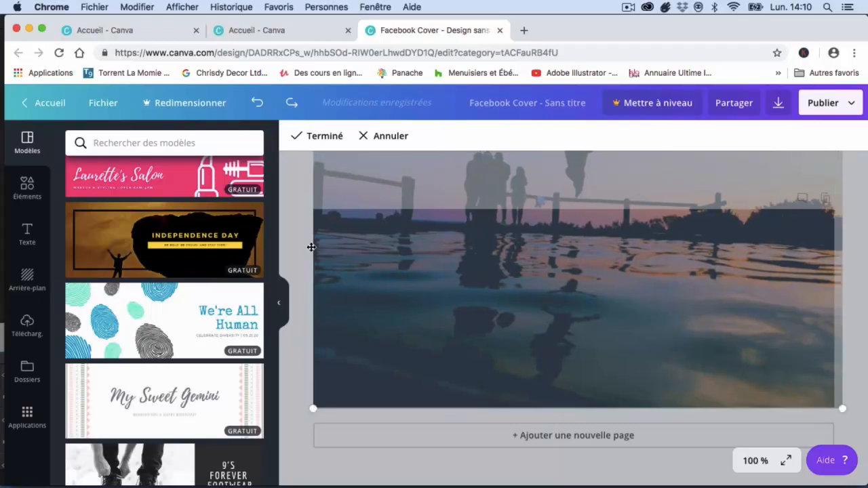
pyautogui.click(329, 139)
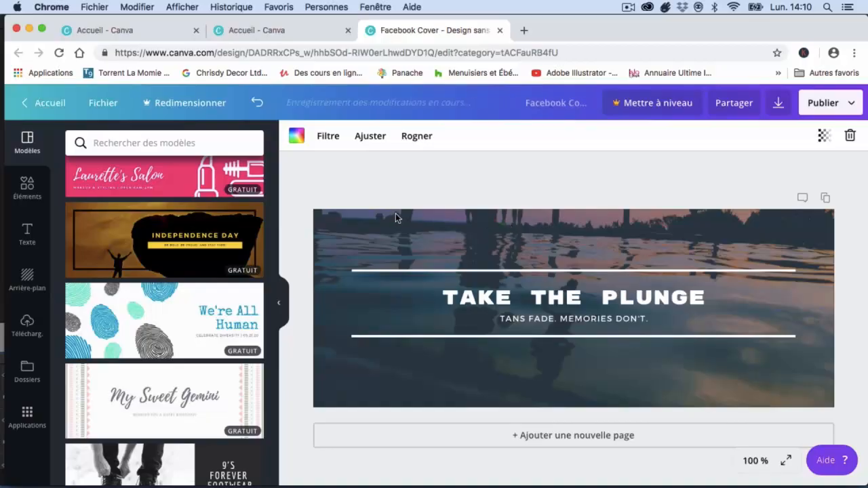
# Reopen the background photo's crop, enlarge the photo and reposition it so its water area fills the cover.
pyautogui.doubleClick(325, 230)
pyautogui.moveTo(326, 228); pyautogui.dragTo(327, 304)
pyautogui.moveTo(314, 444); pyautogui.dragTo(277, 480)
pyautogui.moveTo(441, 329); pyautogui.dragTo(495, 386)
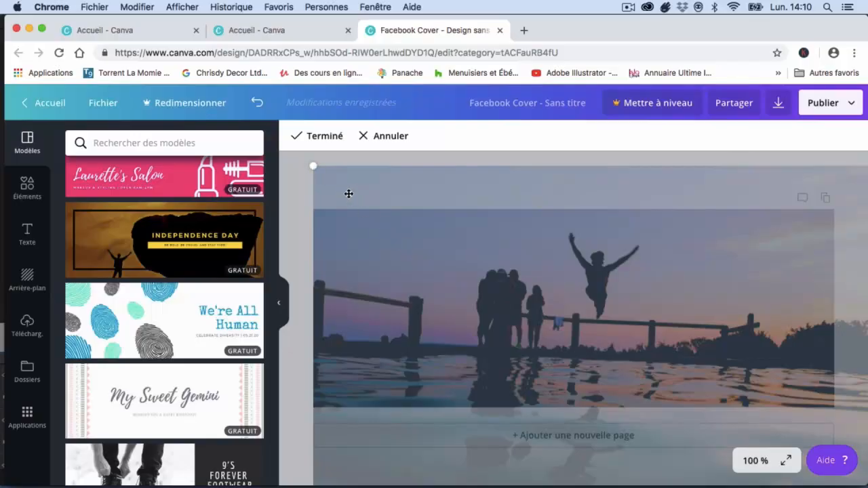
pyautogui.scroll(-3, 365, 269)
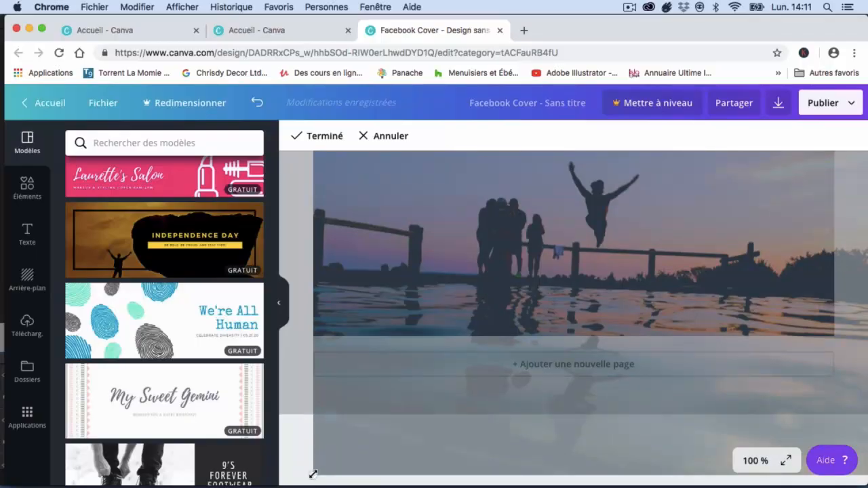
pyautogui.moveTo(487, 299); pyautogui.dragTo(402, 284)
# Shrink the cropped photo to the cover's width, align its lower edge with the cover and apply the crop.
pyautogui.click(754, 460)
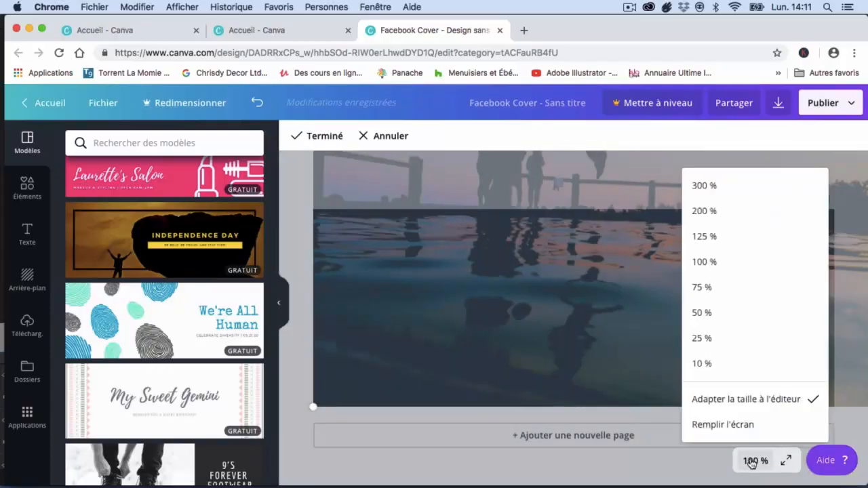
pyautogui.click(727, 313)
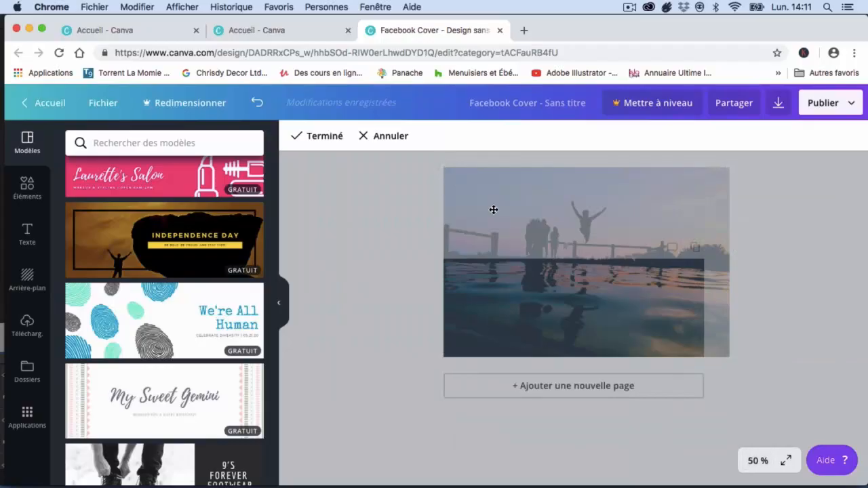
pyautogui.moveTo(729, 169); pyautogui.dragTo(704, 184)
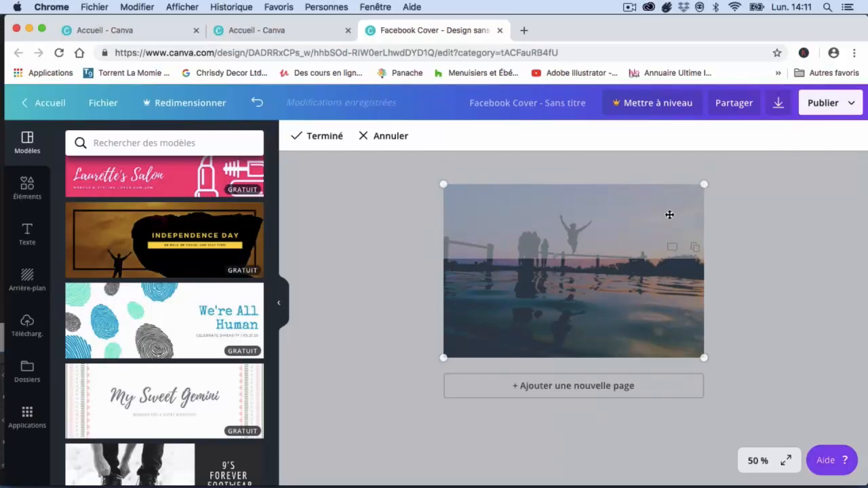
pyautogui.moveTo(669, 215); pyautogui.dragTo(633, 221)
pyautogui.moveTo(702, 185); pyautogui.dragTo(443, 276)
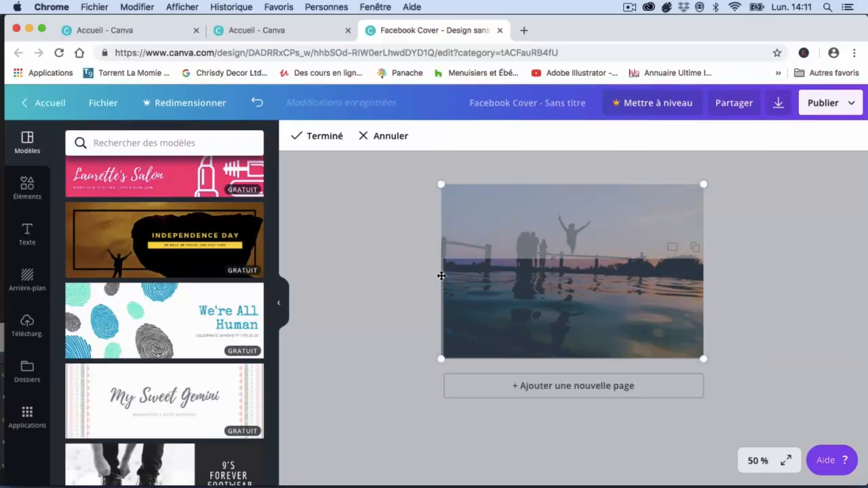
pyautogui.moveTo(440, 359); pyautogui.dragTo(488, 330)
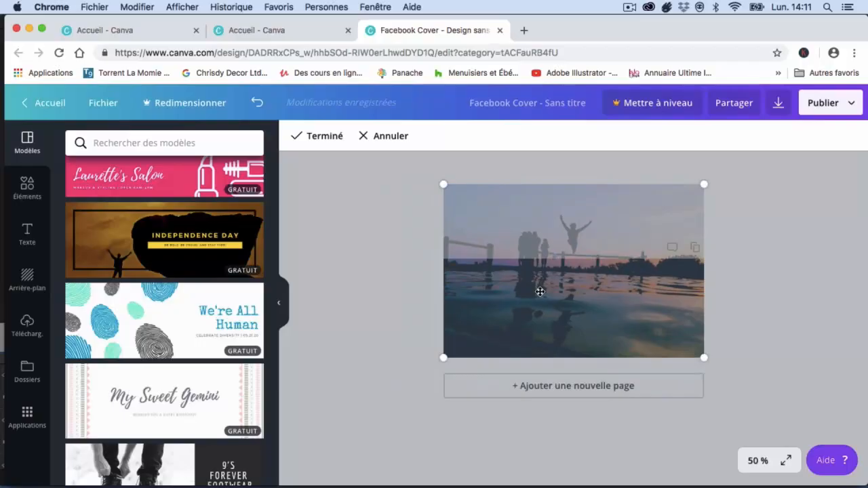
pyautogui.click(752, 460)
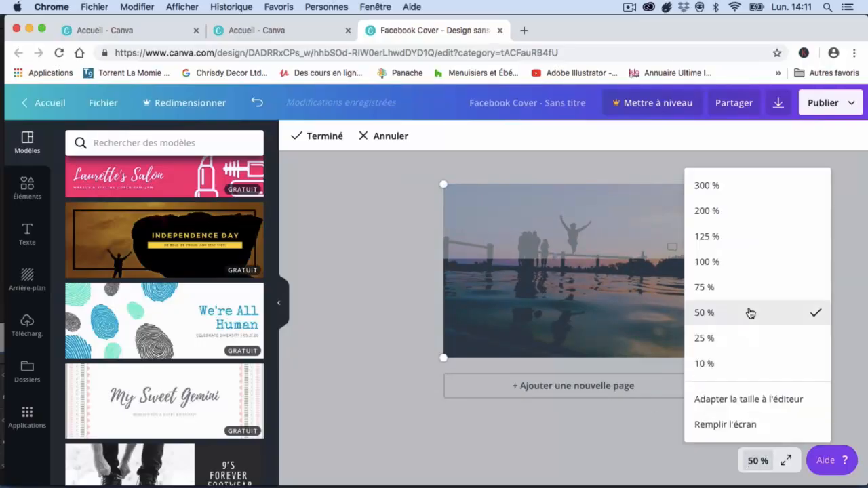
pyautogui.click(742, 287)
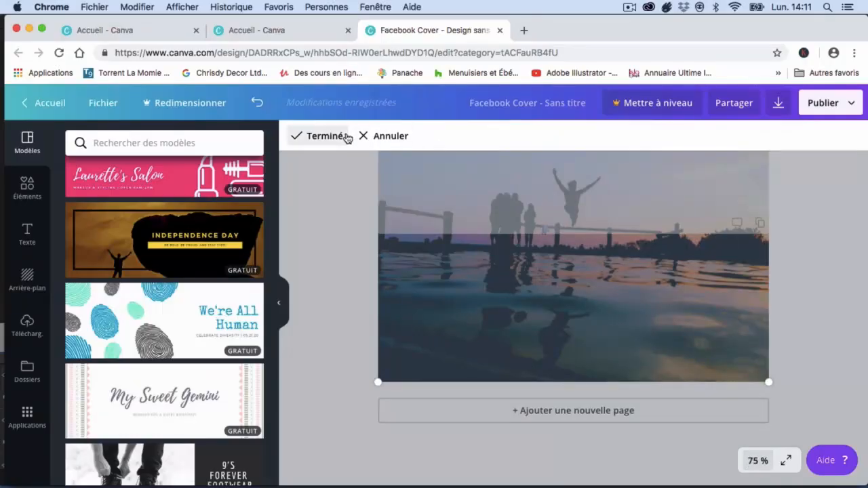
pyautogui.click(324, 136)
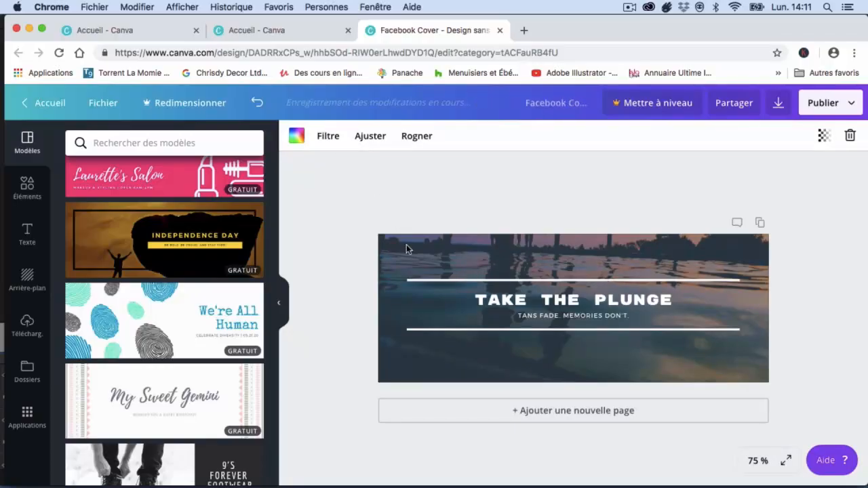
# Adjust the background photo to Luminosité -52, Contraste -43, Saturation 72 and Teinte -85.
pyautogui.click(367, 138)
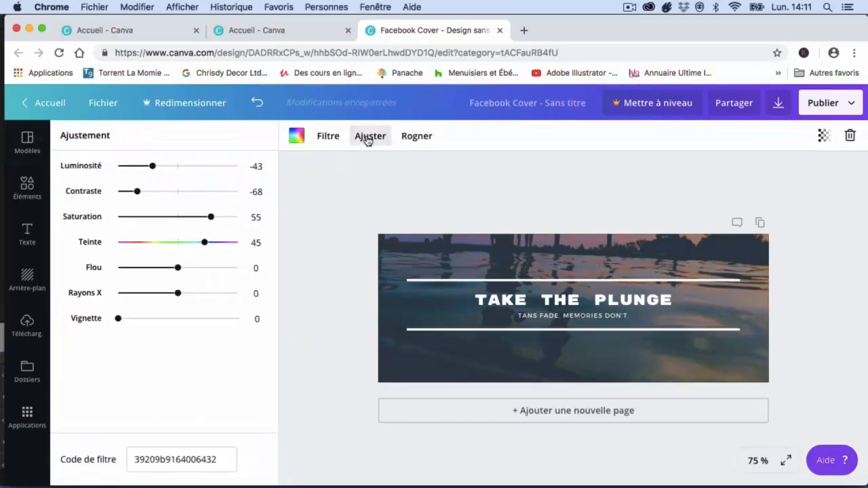
pyautogui.moveTo(153, 166); pyautogui.dragTo(152, 191)
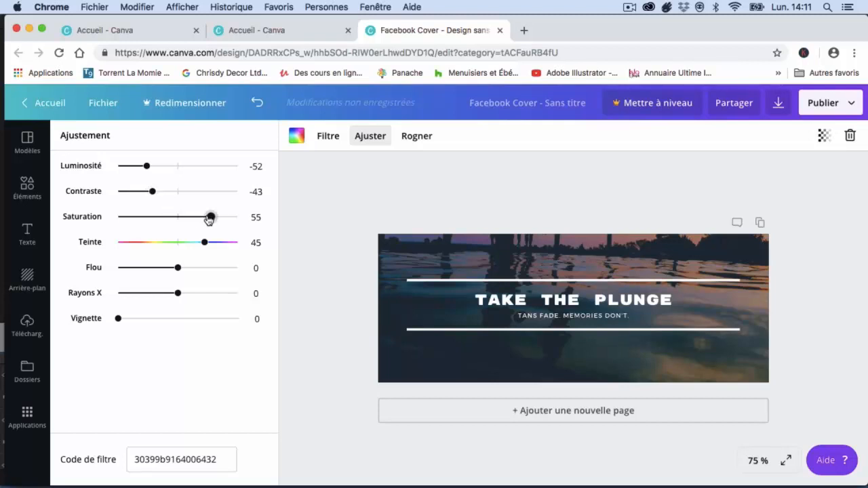
pyautogui.moveTo(210, 219); pyautogui.dragTo(126, 237)
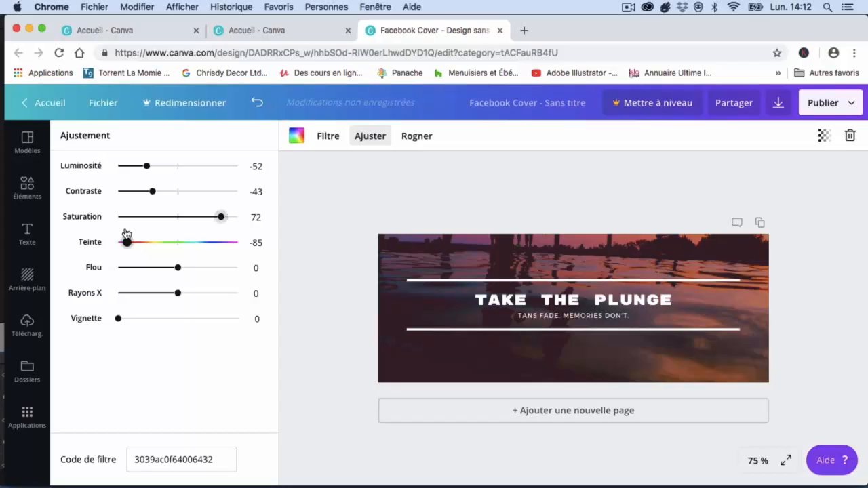
# Try the Peony filter on the background photo, replace it with Retro and open the photo's adjustment settings.
pyautogui.click(329, 137)
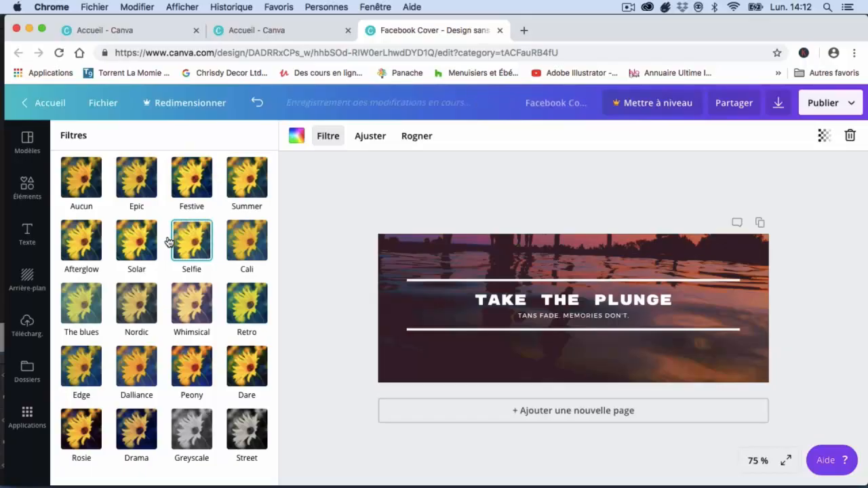
pyautogui.click(190, 386)
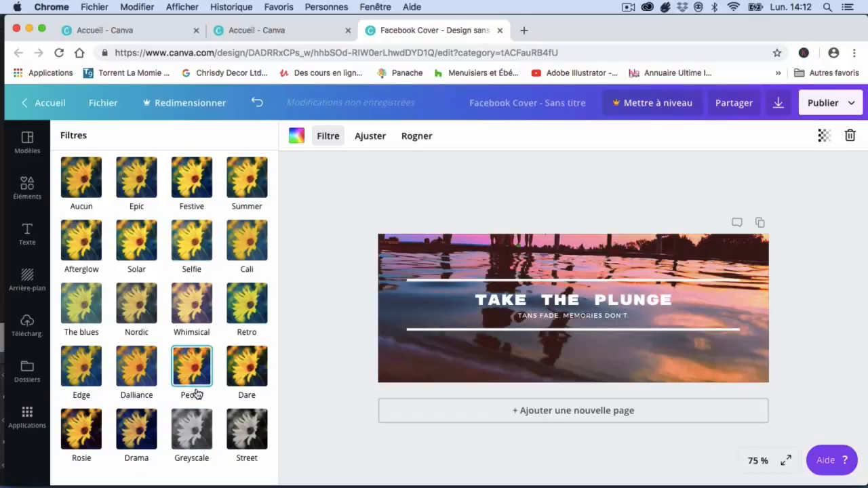
pyautogui.click(257, 301)
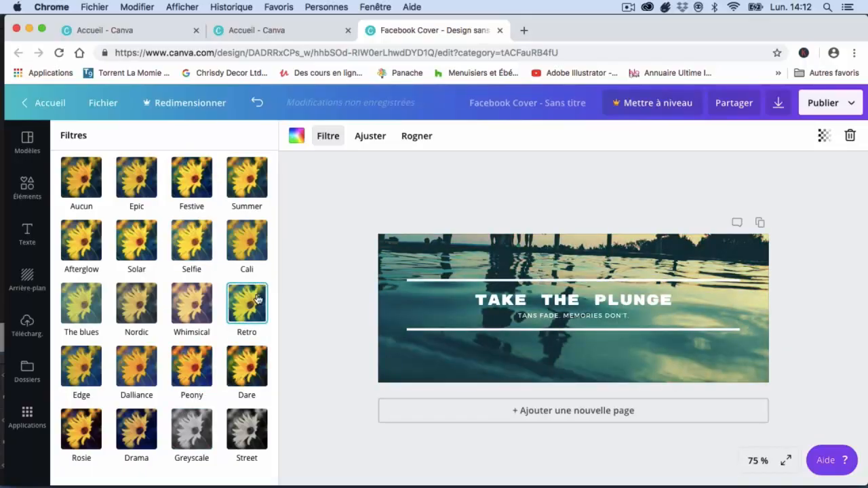
pyautogui.click(366, 137)
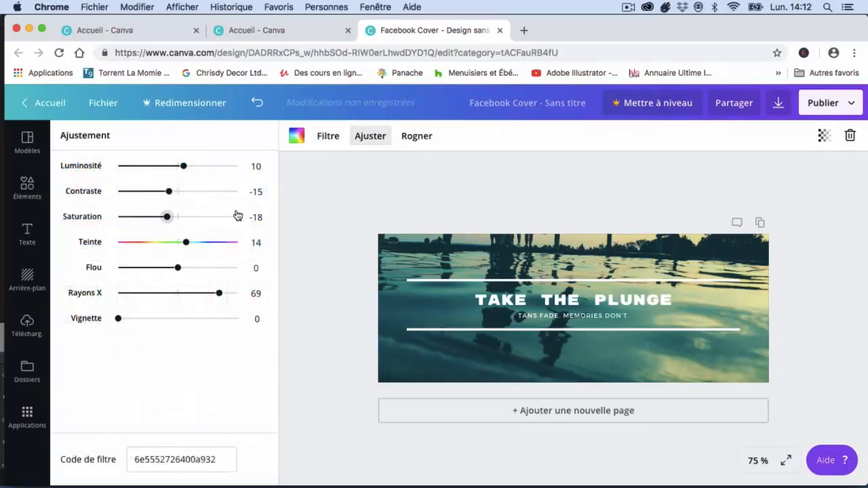
# View the full filtered background photo in crop mode twice, confirming the crop each time.
pyautogui.click(418, 138)
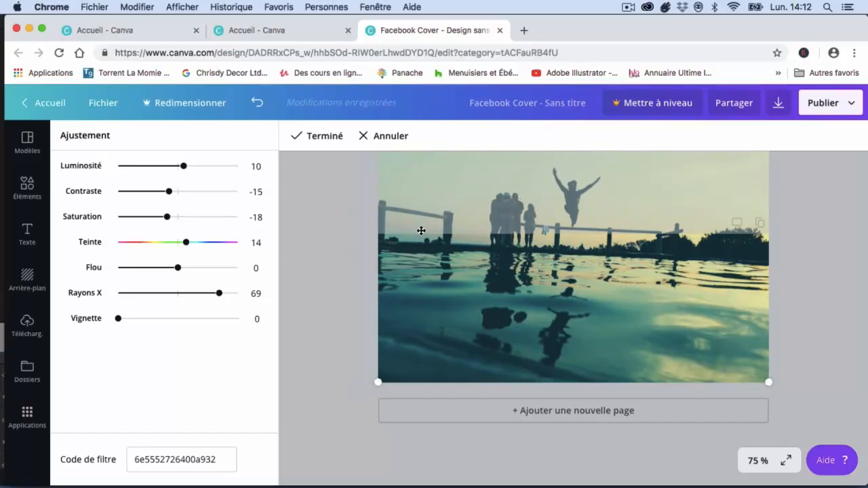
pyautogui.click(344, 138)
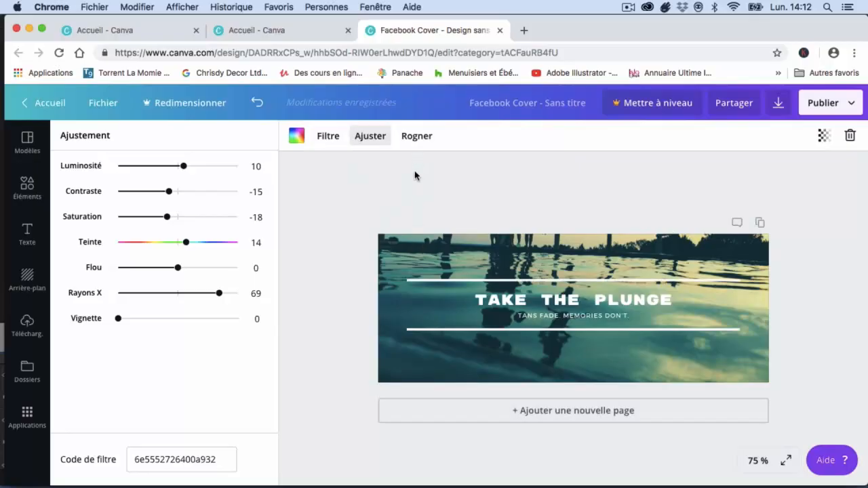
pyautogui.doubleClick(413, 245)
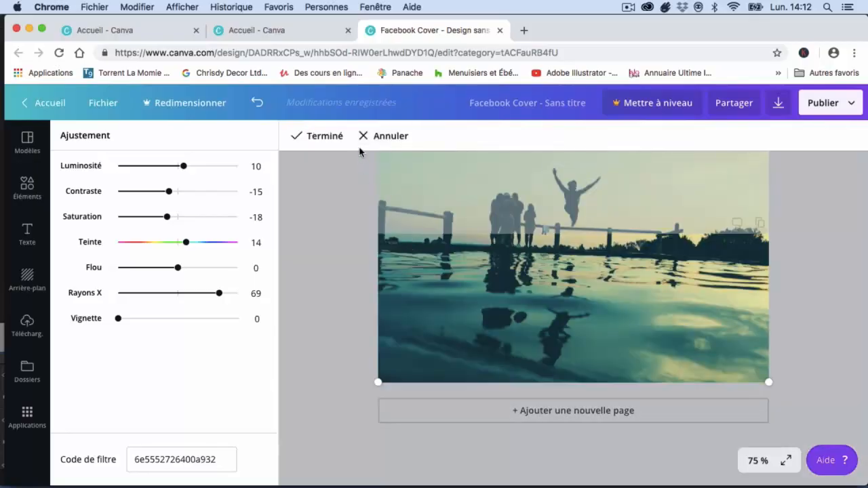
pyautogui.click(325, 136)
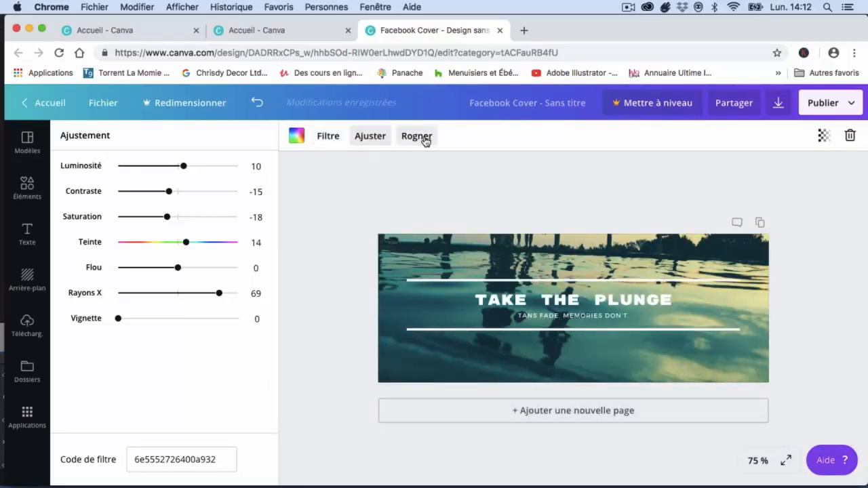